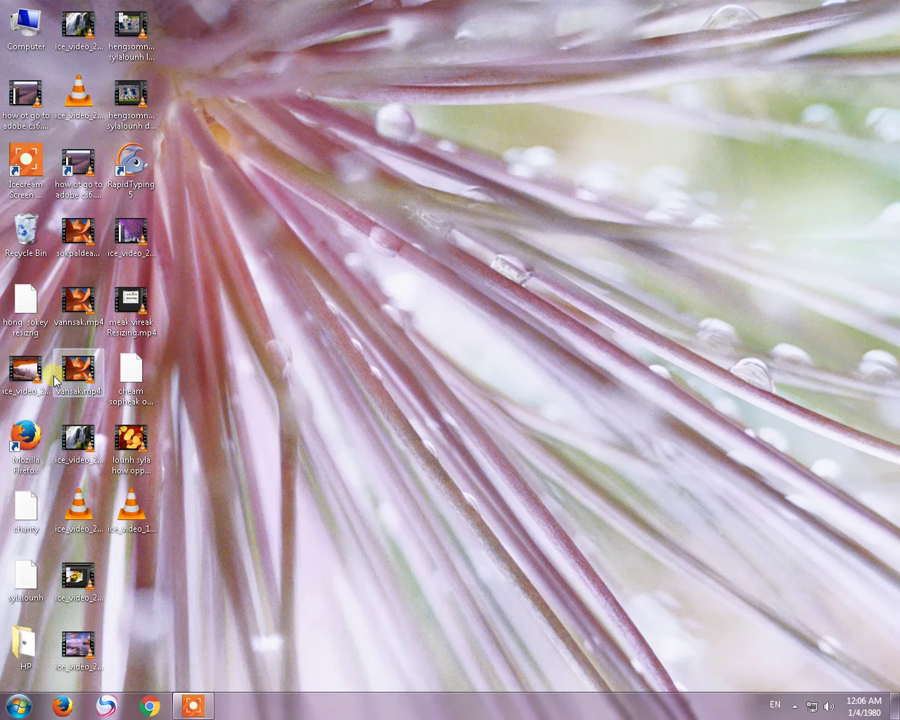
- Launch Adobe Photoshop CS6
{"action": "left_click", "coordinate": [19, 706]}
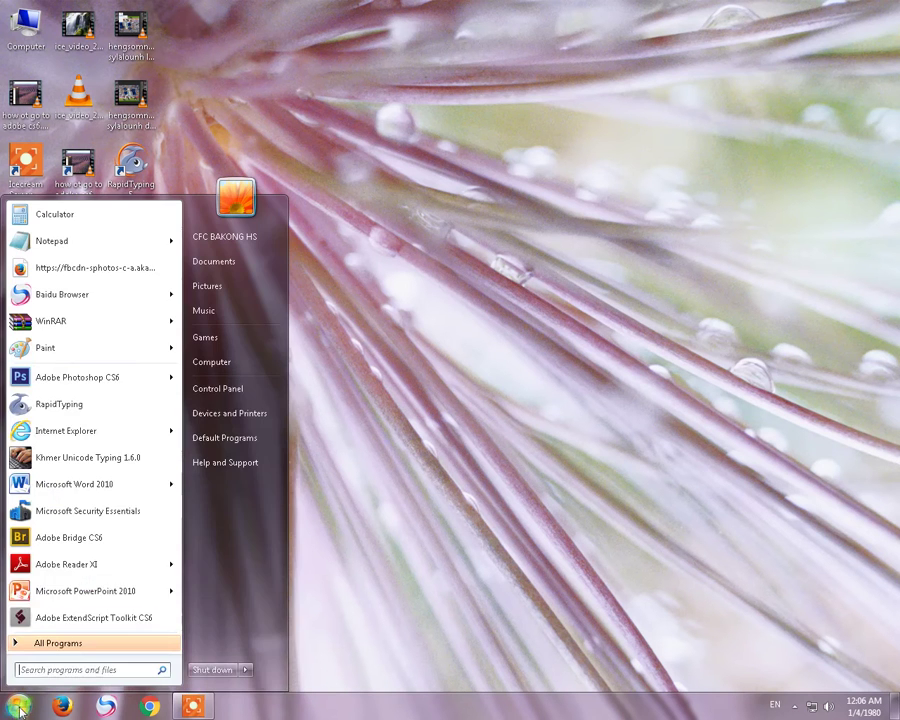
{"action": "left_click", "coordinate": [17, 386]}
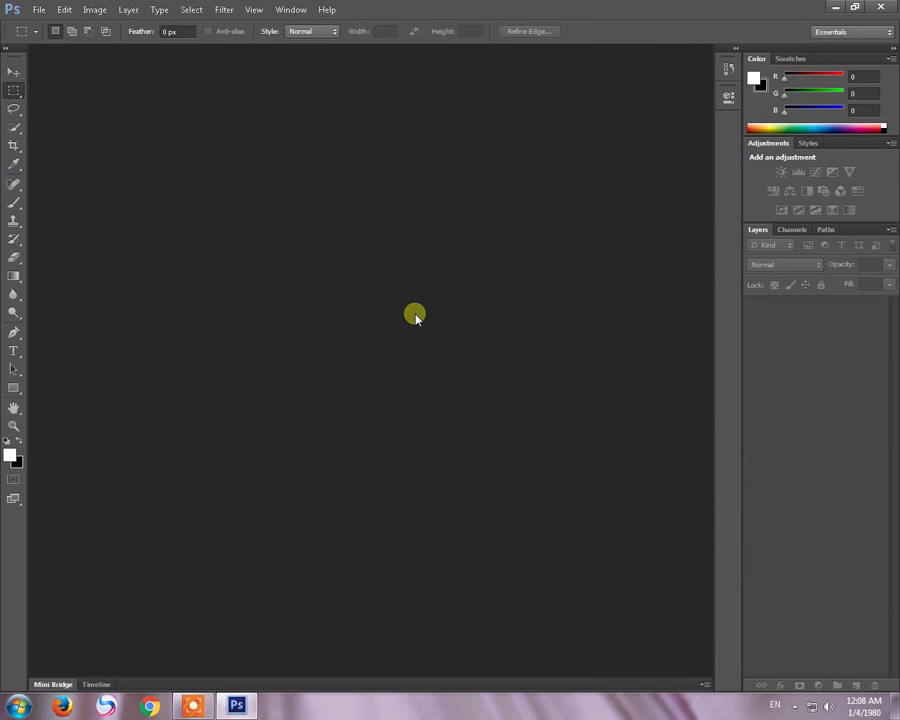
{"action": "left_click", "coordinate": [37, 10]}
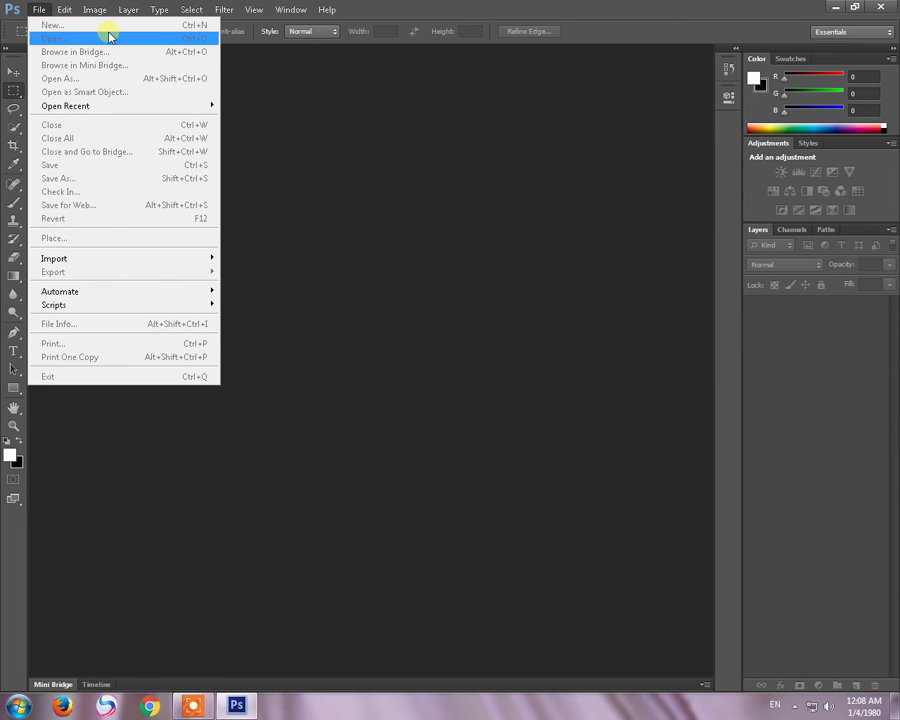
{"action": "left_click", "coordinate": [108, 41]}
{"action": "key", "text": "Escape"}
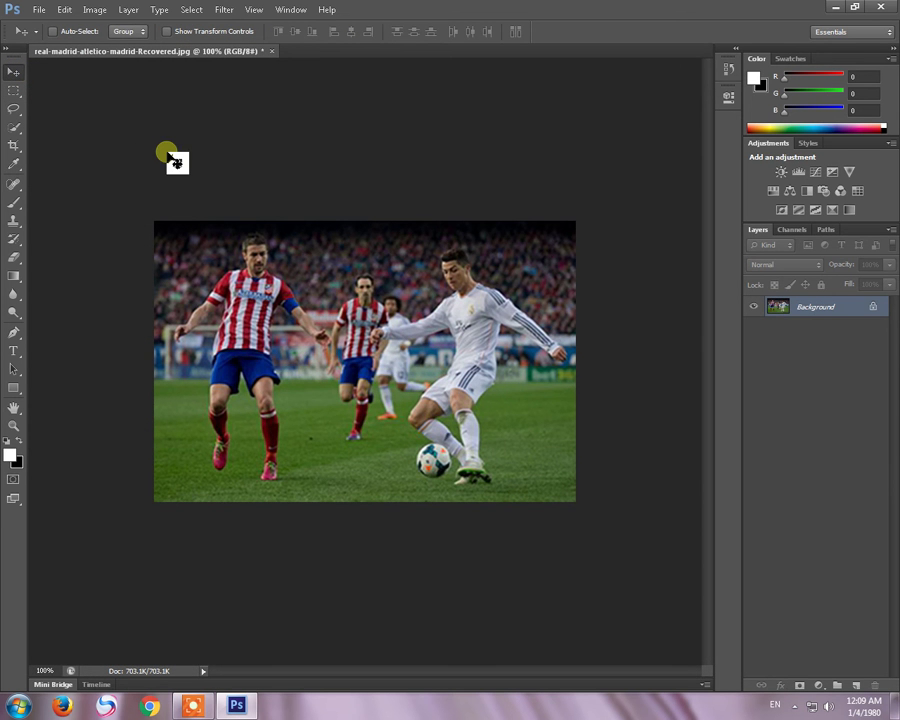
- Close the recovered real-madrid-atletico-madrid image without saving its changes
{"action": "left_click", "coordinate": [269, 51]}
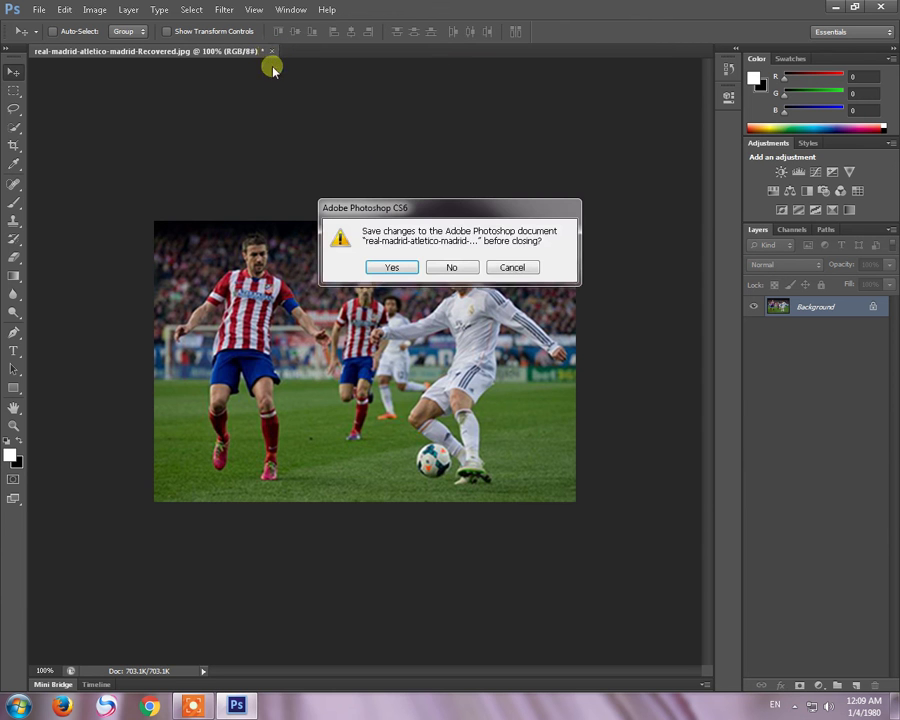
{"action": "left_click", "coordinate": [448, 268]}
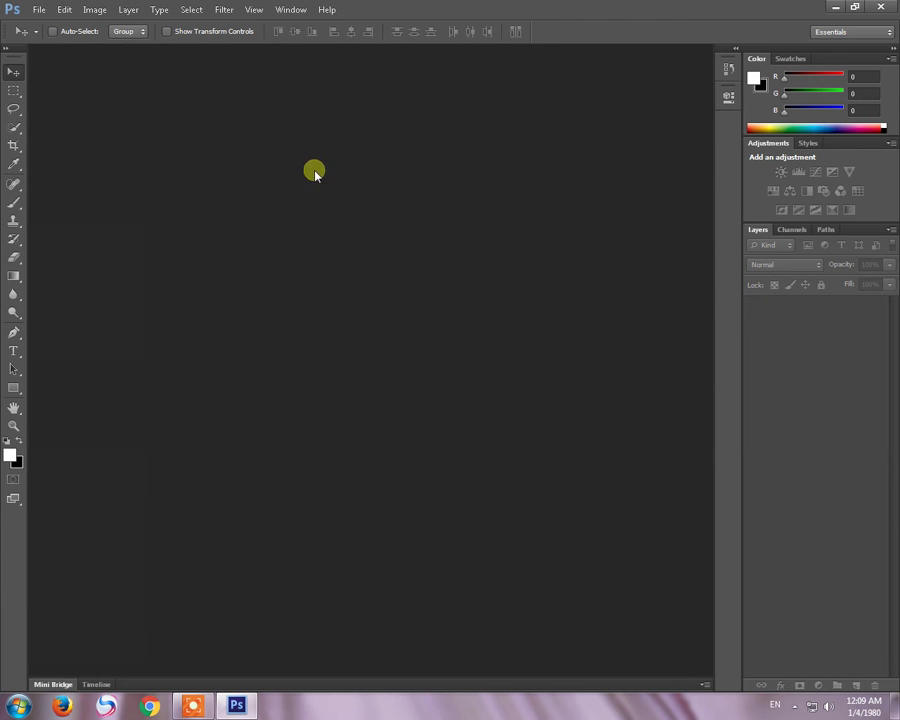
- Open the FC+Barcelona+v+Real+Madrid+CF+La+Liga team photo from the image folder
{"action": "left_click", "coordinate": [38, 9]}
{"action": "left_click", "coordinate": [49, 38]}
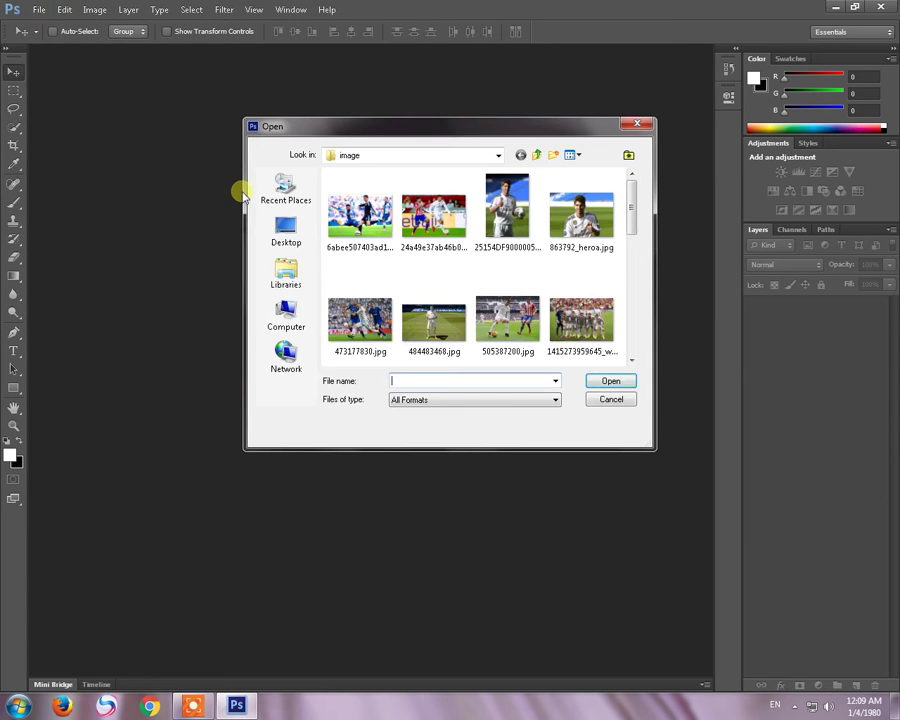
{"action": "left_click", "coordinate": [631, 360]}
{"action": "left_click", "coordinate": [631, 360]}
{"action": "left_click", "coordinate": [632, 361]}
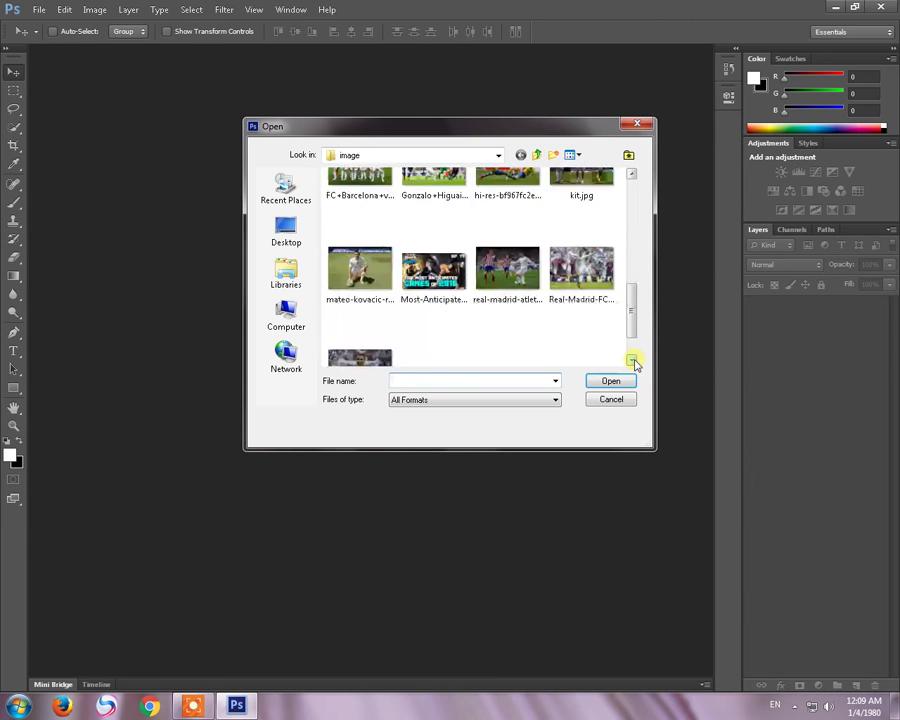
{"action": "left_click", "coordinate": [632, 361]}
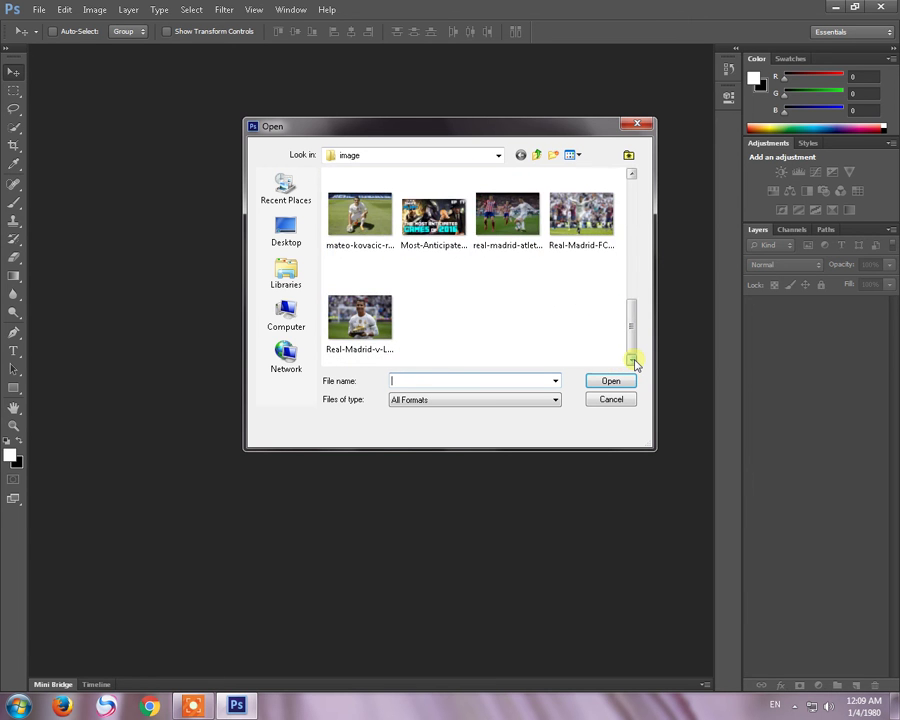
{"action": "left_click", "coordinate": [634, 176]}
{"action": "left_click", "coordinate": [635, 177]}
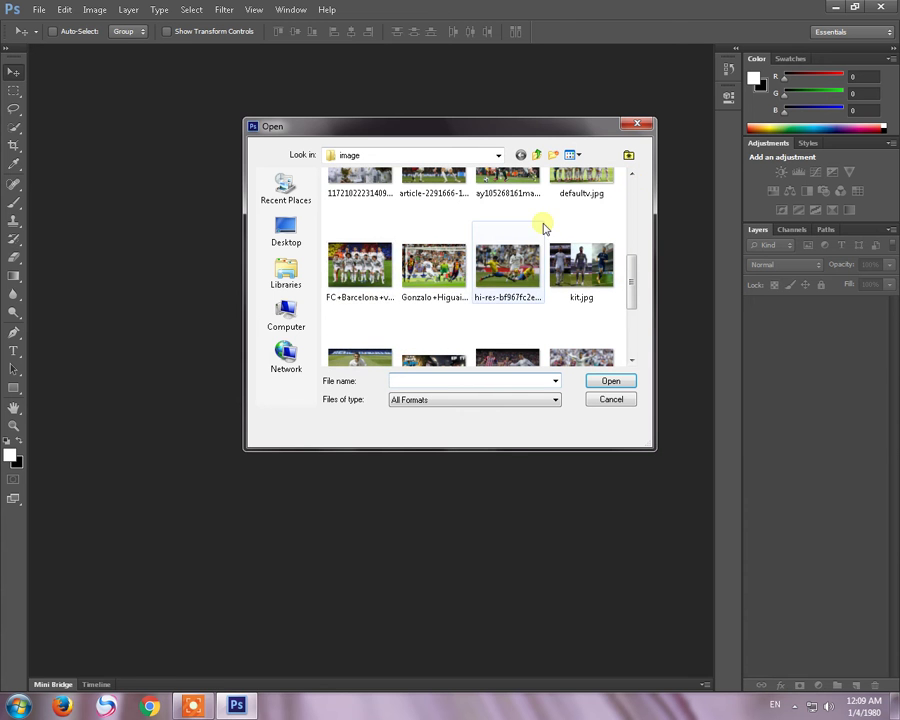
{"action": "left_click", "coordinate": [360, 262]}
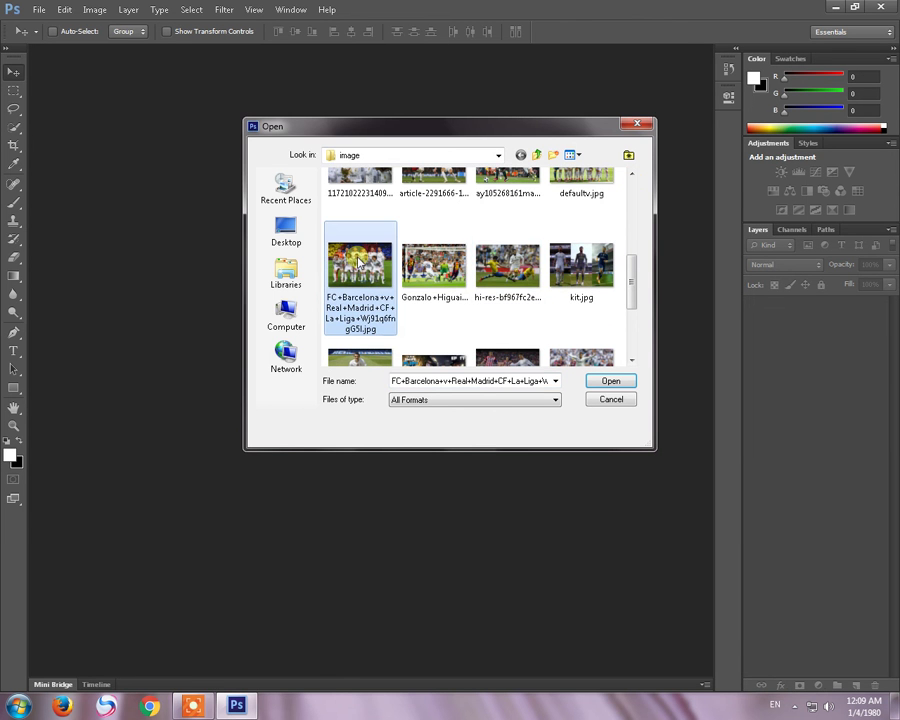
{"action": "left_click", "coordinate": [596, 381]}
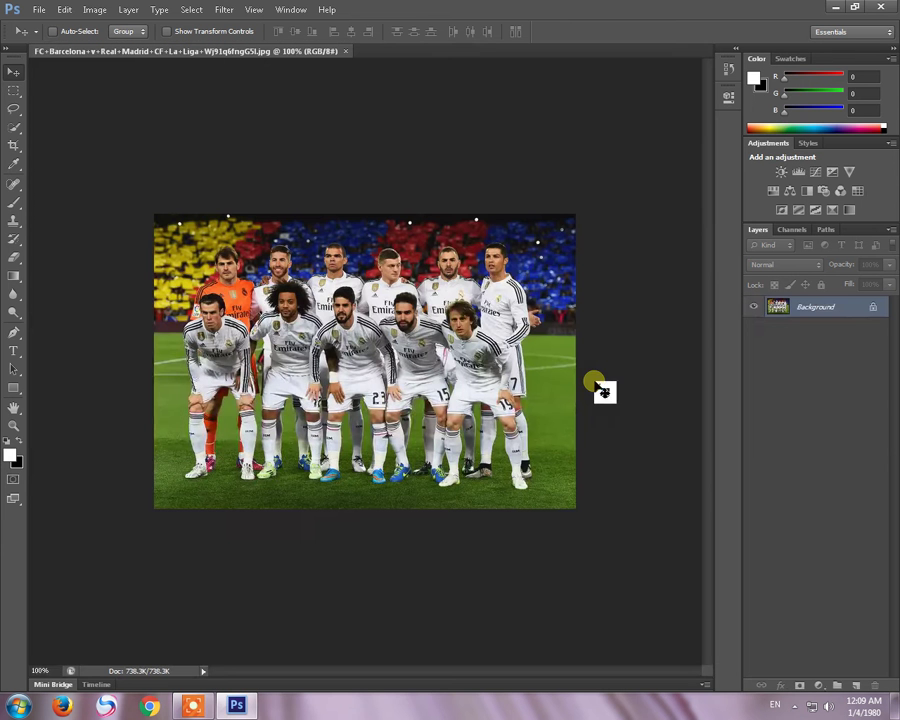
- Resize the team photo to a width of 750 pixels with proportions constrained
{"action": "left_click", "coordinate": [93, 10]}
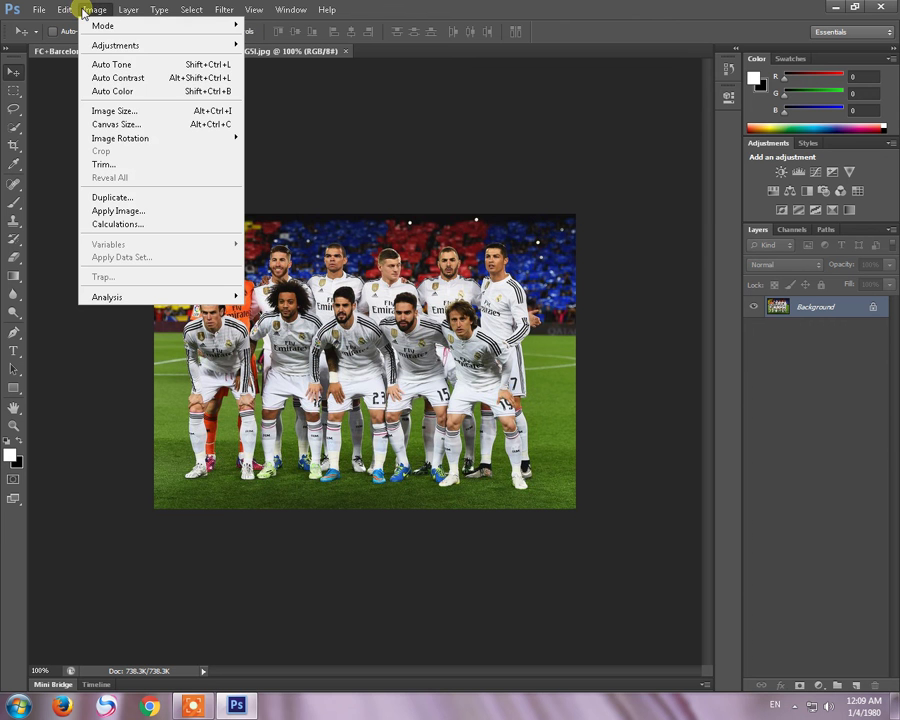
{"action": "left_click", "coordinate": [118, 116]}
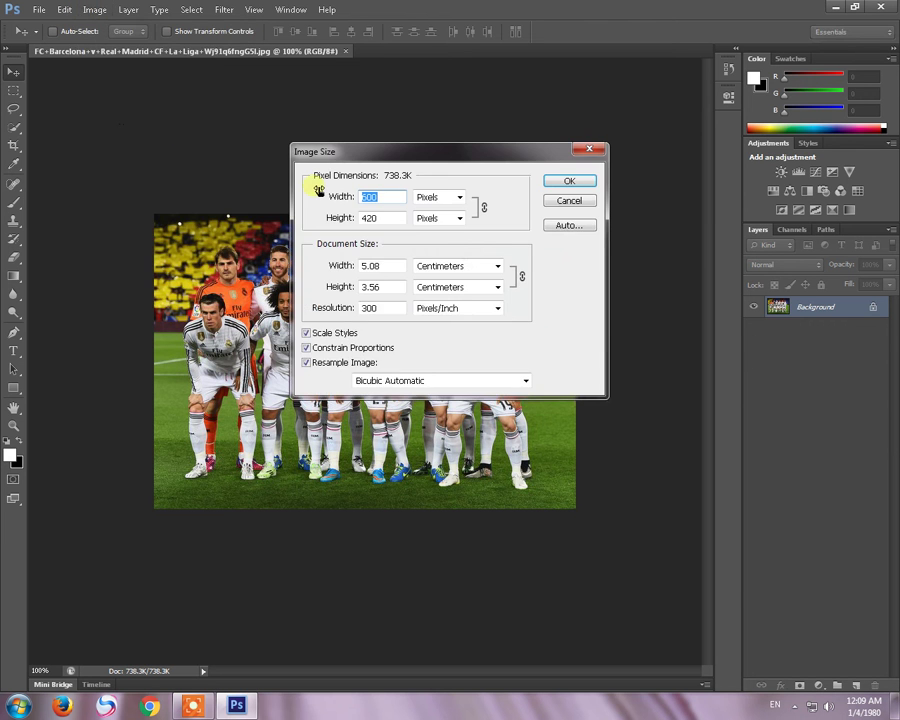
{"action": "left_click", "coordinate": [396, 199]}
{"action": "key", "text": "BackSpace"}
{"action": "key", "text": "BackSpace"}
{"action": "key", "text": "BackSpace"}
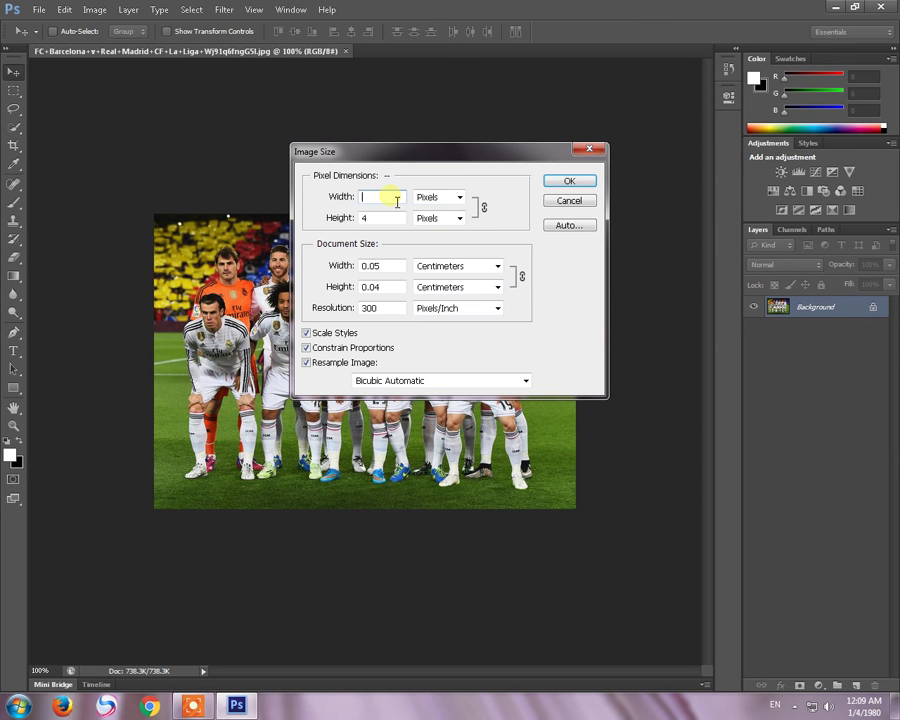
{"action": "type", "text": "1"}
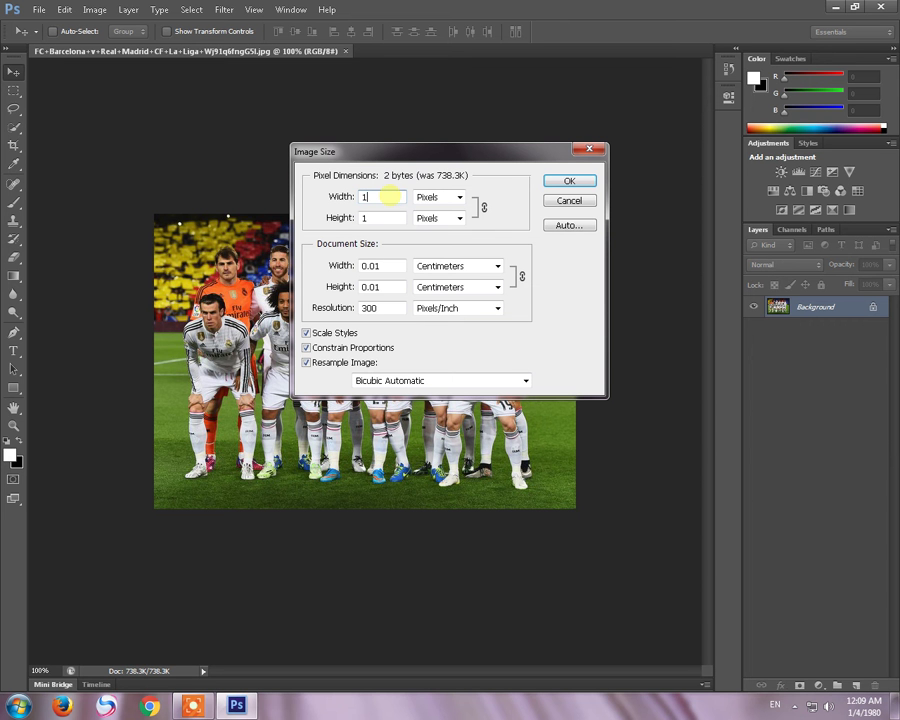
{"action": "key", "text": "BackSpace"}
{"action": "type", "text": "75"}
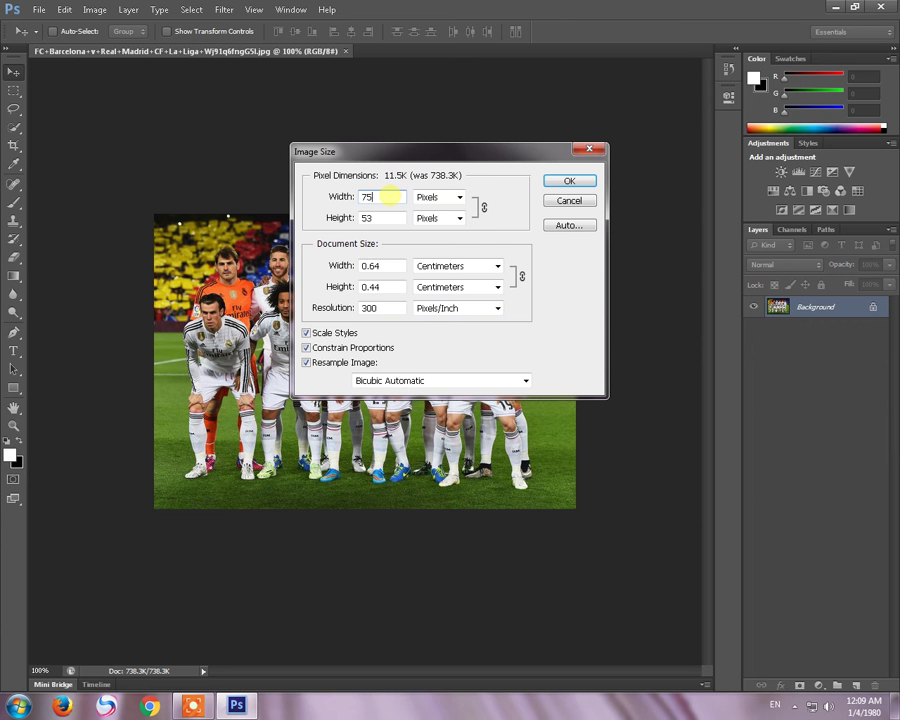
{"action": "type", "text": "0"}
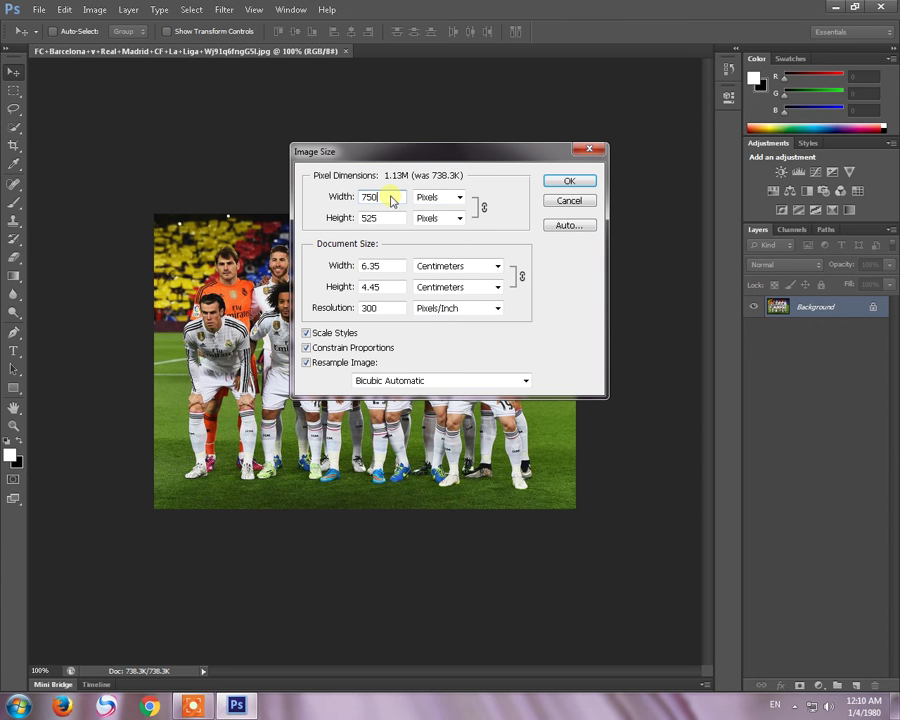
{"action": "left_click", "coordinate": [549, 184]}
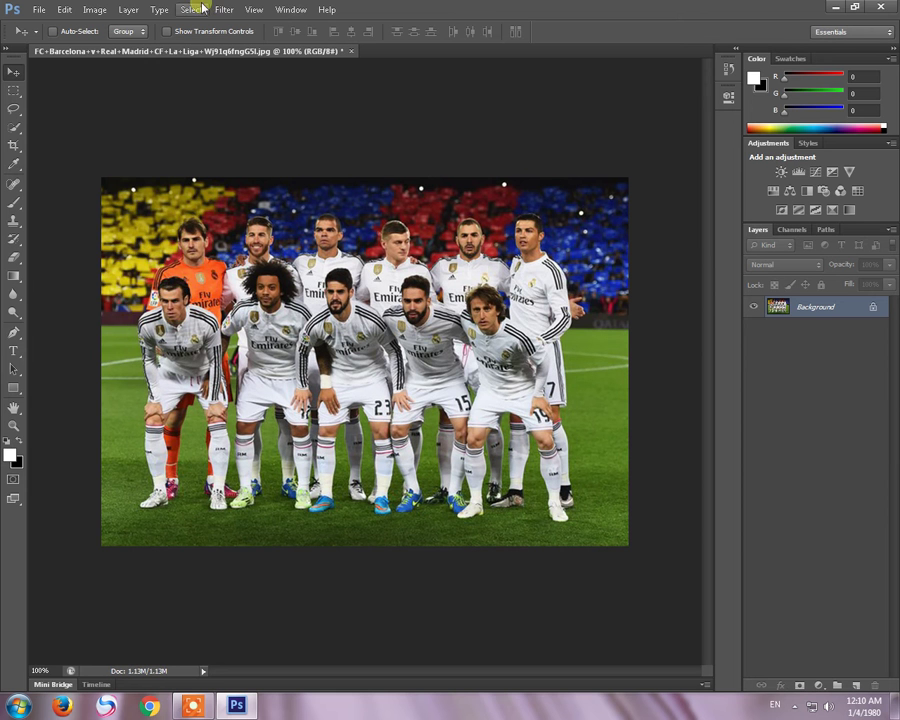
- Reduce the image width to 250 pixels, keeping the proportions constrained
{"action": "left_click", "coordinate": [92, 9]}
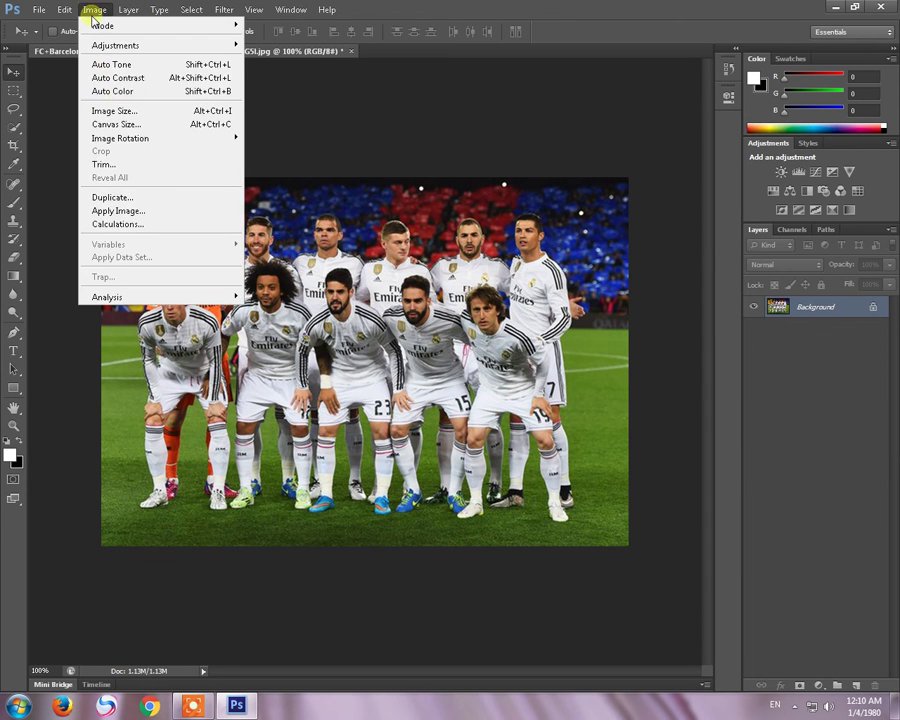
{"action": "left_click", "coordinate": [120, 111]}
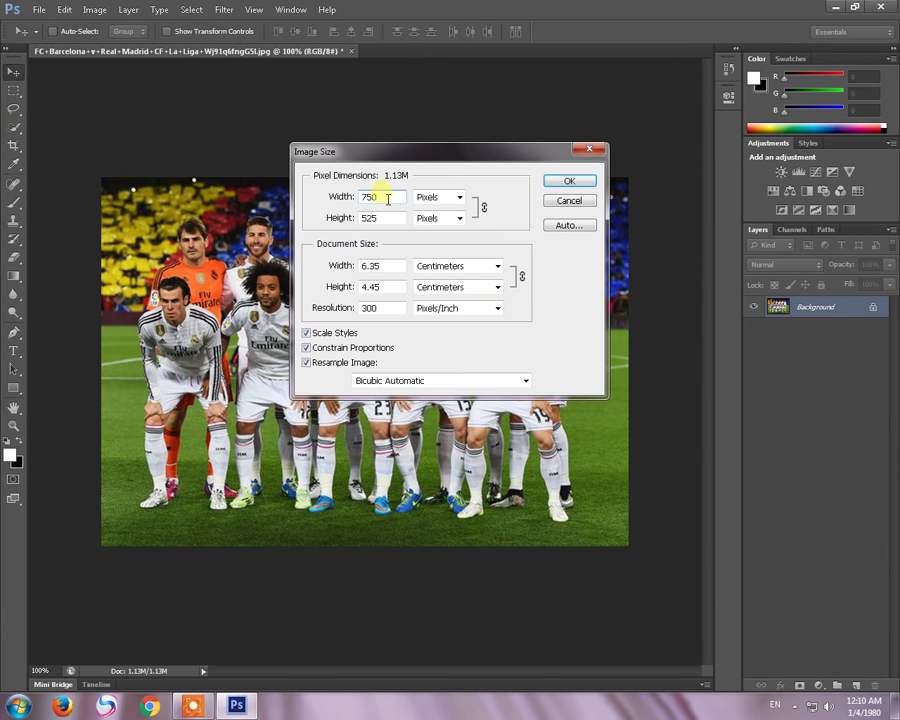
{"action": "key", "text": "BackSpace"}
{"action": "key", "text": "BackSpace"}
{"action": "key", "text": "BackSpace"}
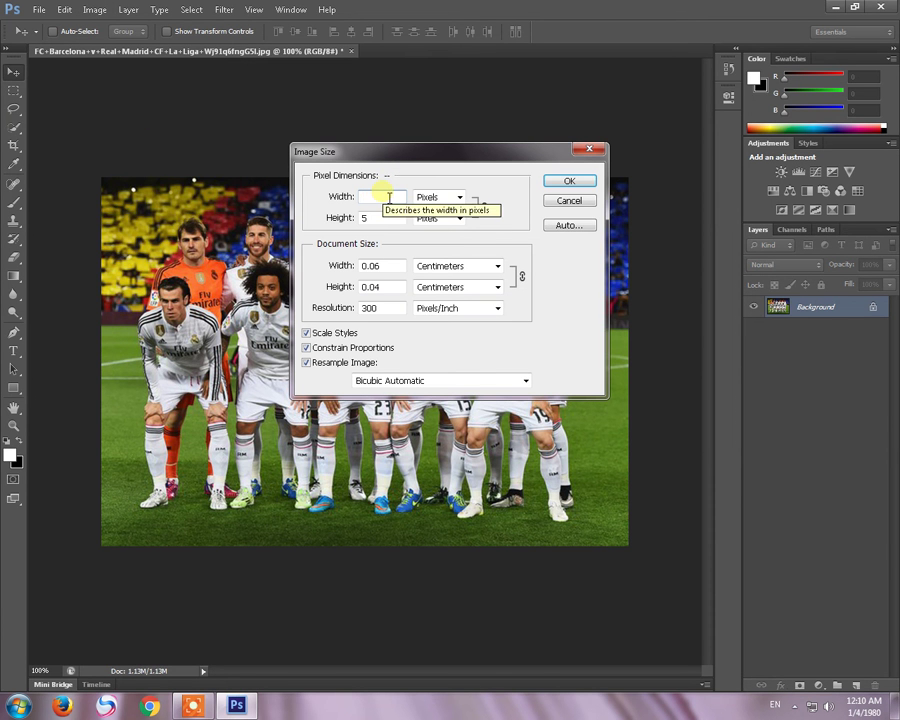
{"action": "type", "text": "2"}
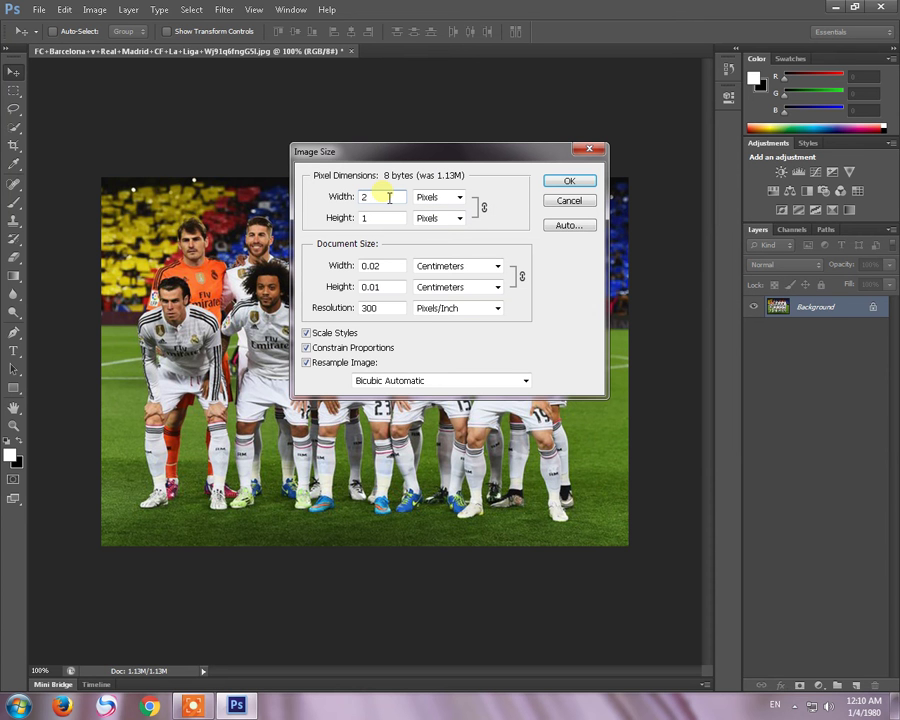
{"action": "type", "text": "5"}
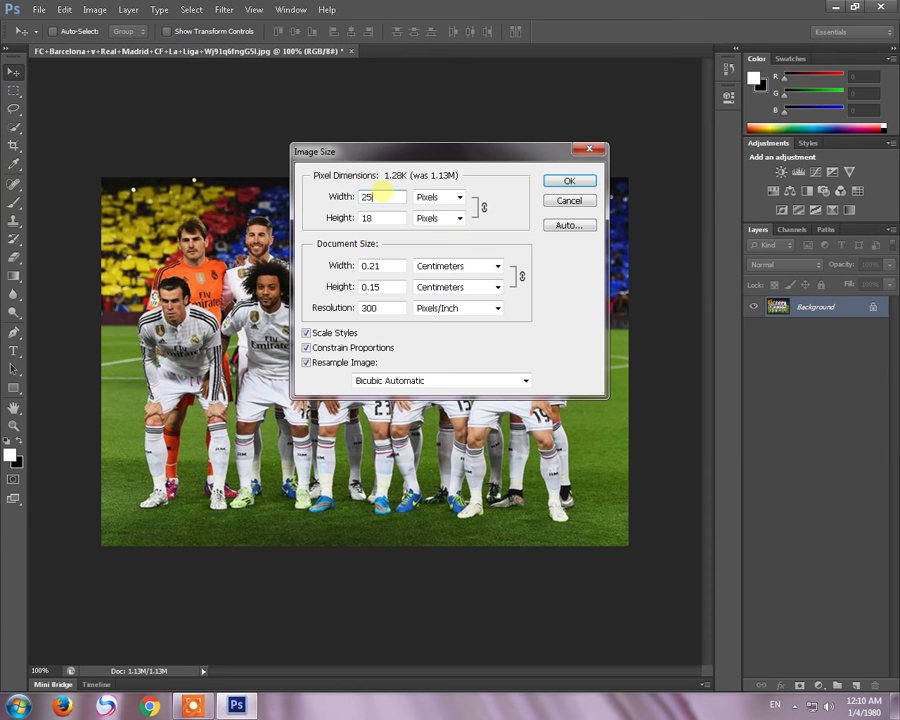
{"action": "type", "text": "0"}
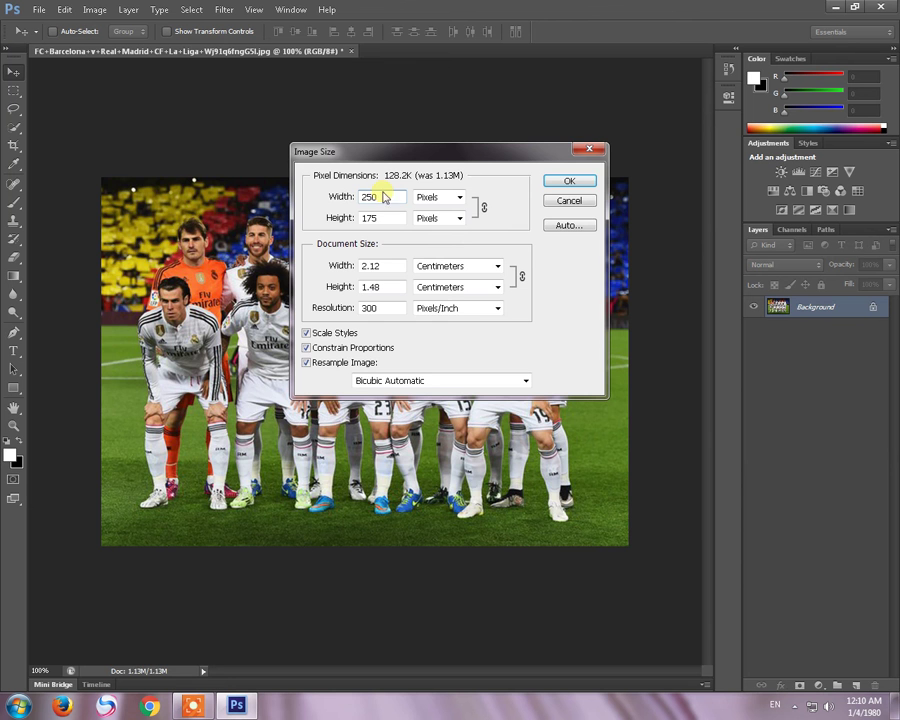
{"action": "left_click", "coordinate": [566, 182]}
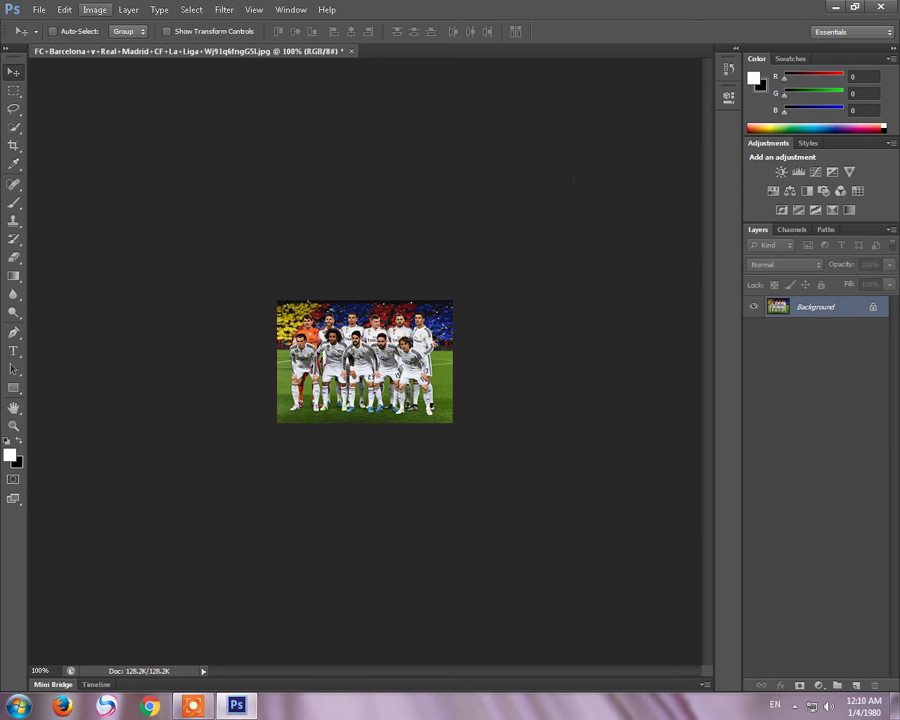
- Enlarge the image to a width of 1000 pixels with proportions constrained
{"action": "left_click", "coordinate": [95, 10]}
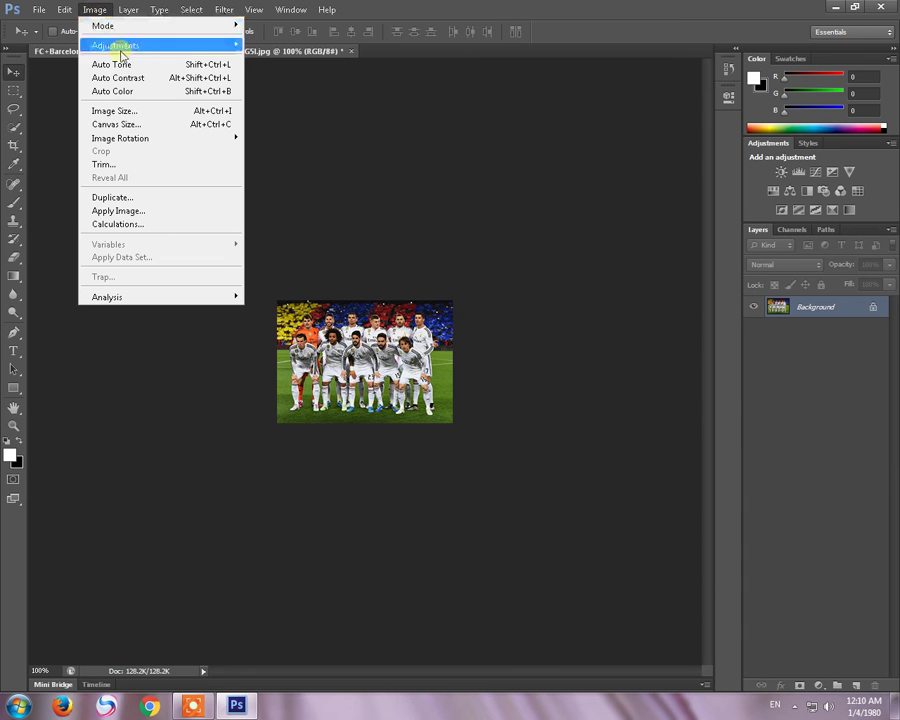
{"action": "left_click", "coordinate": [141, 111]}
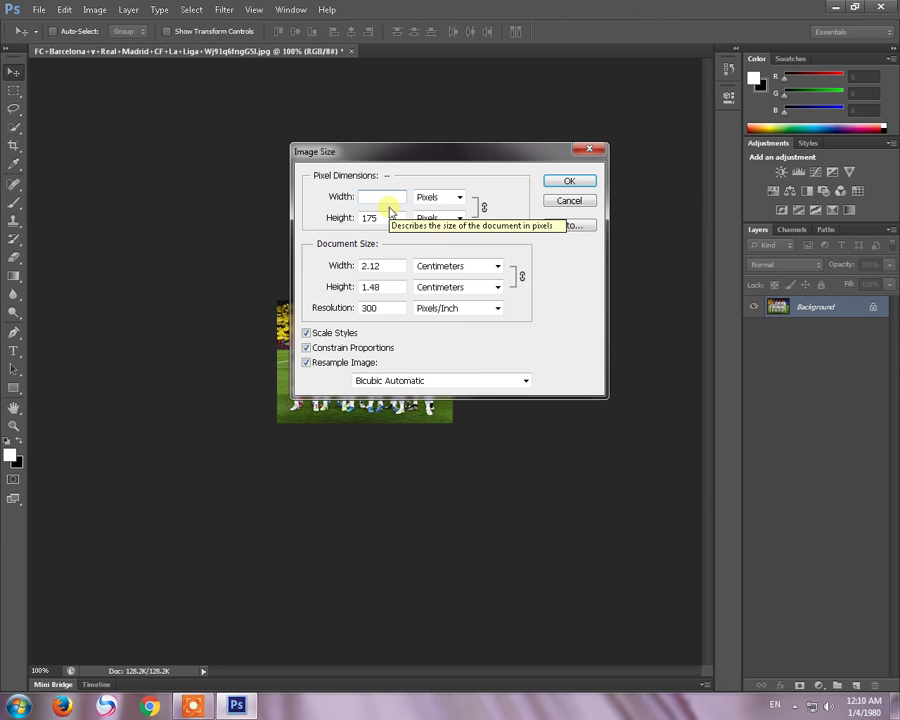
{"action": "type", "text": "1"}
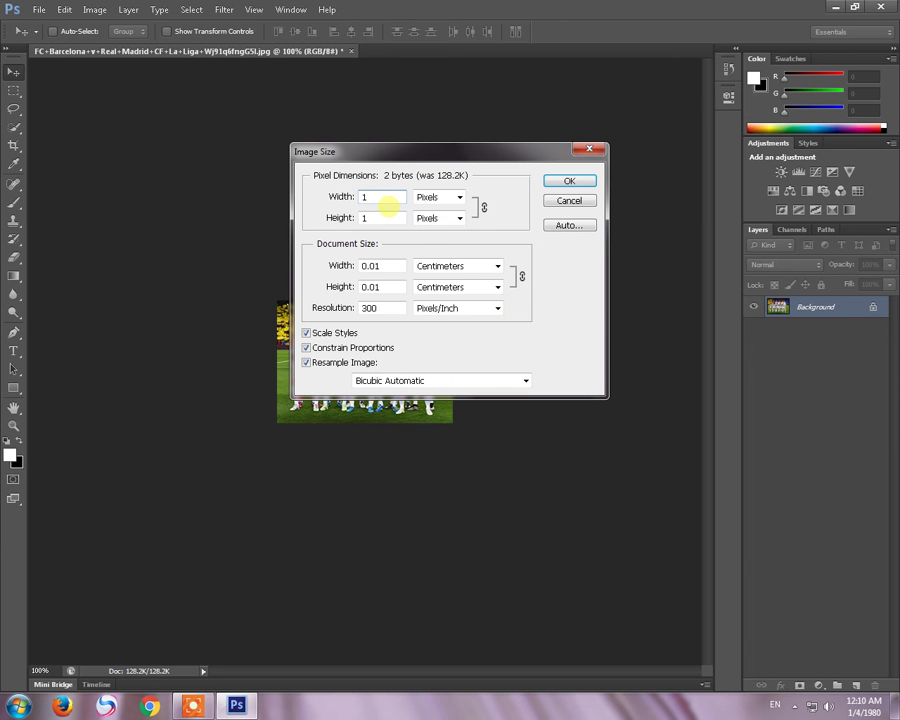
{"action": "type", "text": "000"}
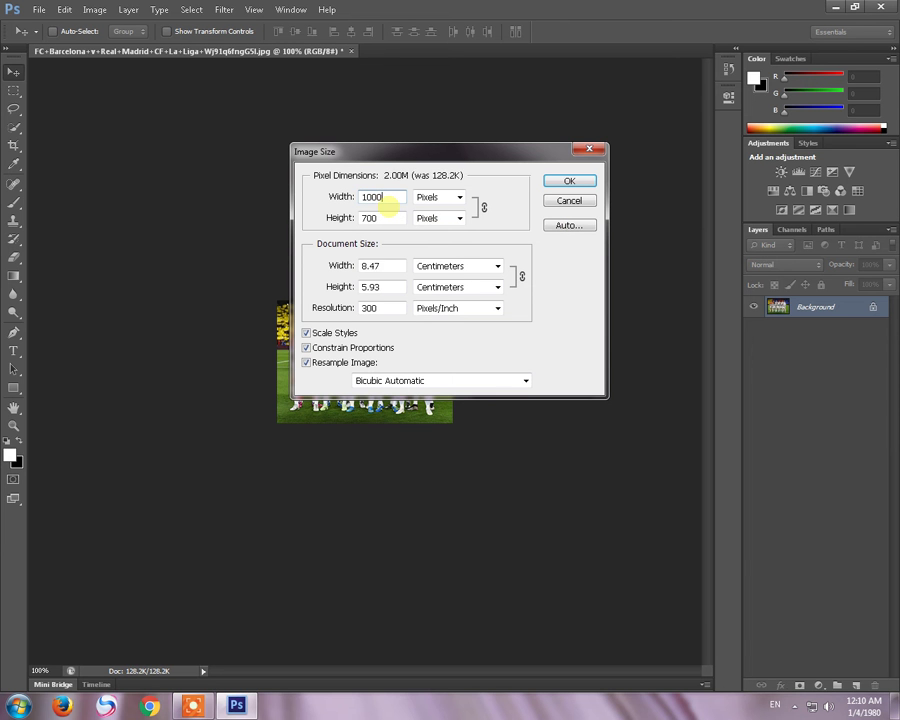
{"action": "left_click", "coordinate": [560, 181]}
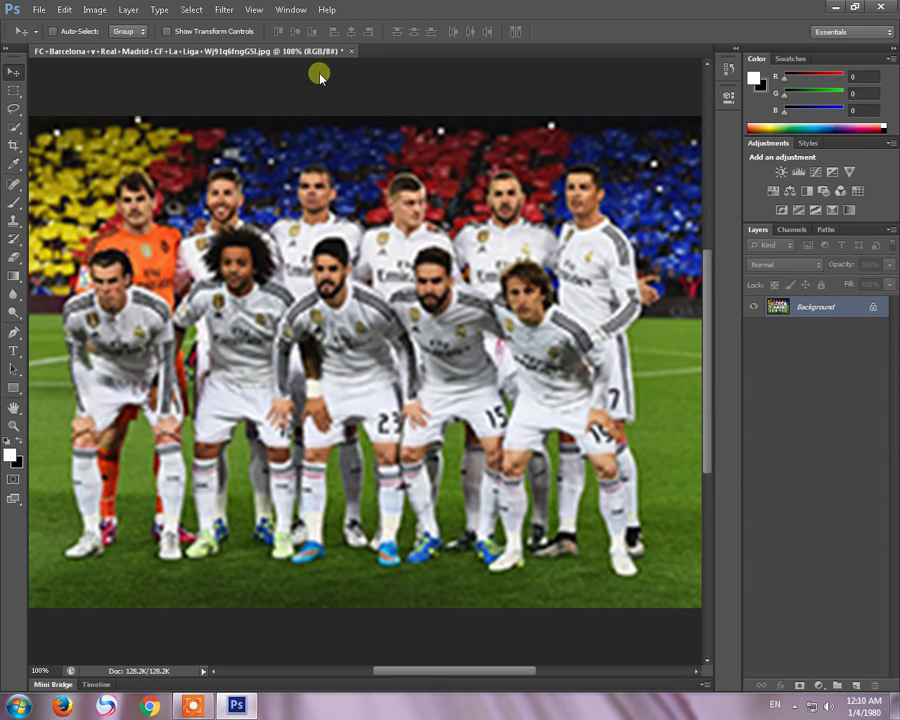
- Reduce the team photo to a width of 570 pixels with proportions constrained
{"action": "left_click", "coordinate": [95, 9]}
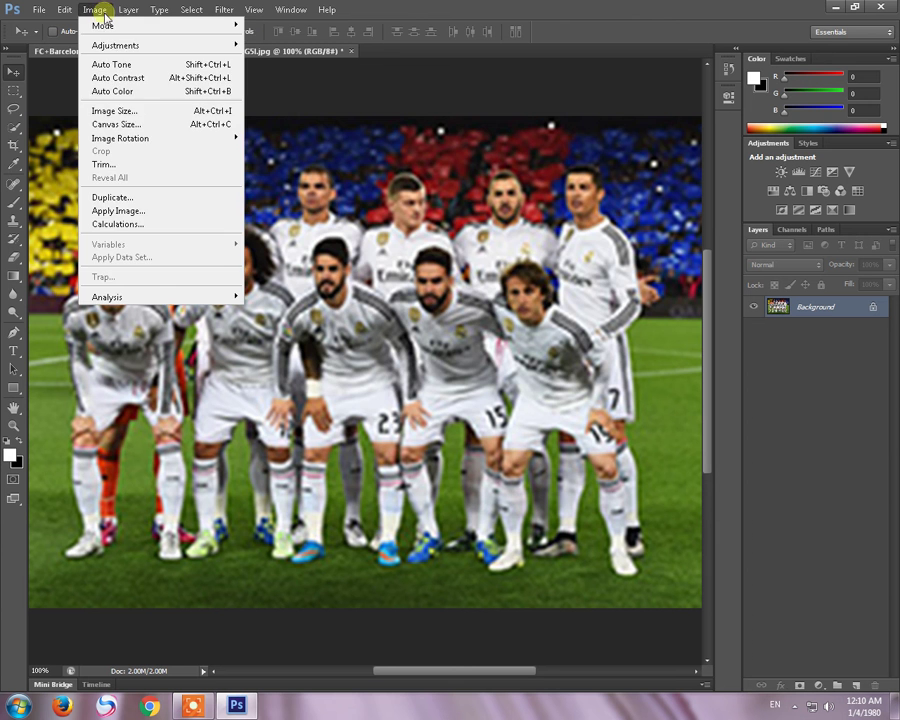
{"action": "left_click", "coordinate": [156, 110]}
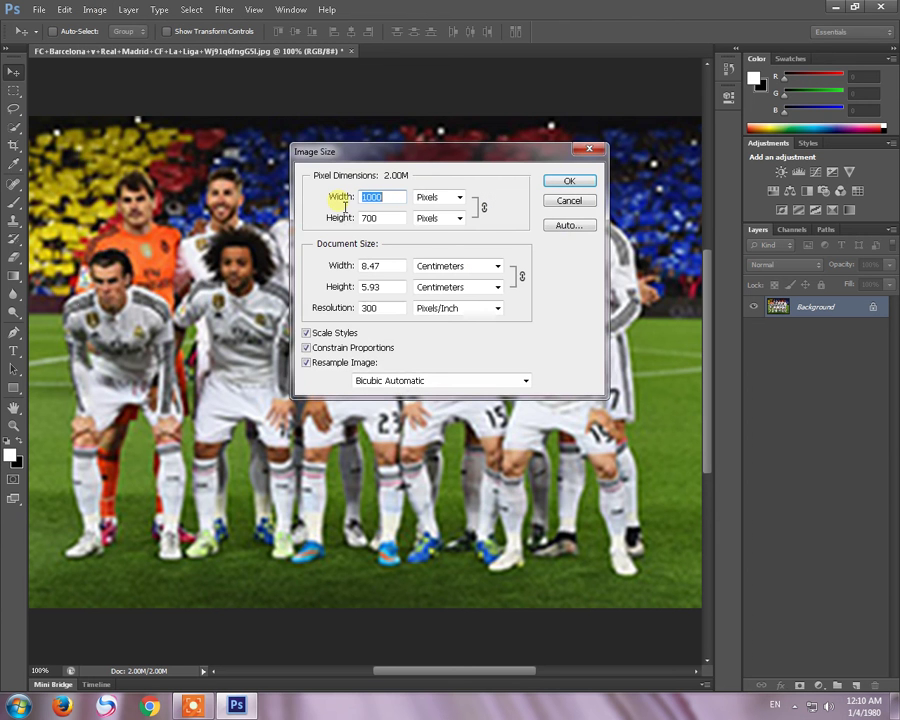
{"action": "key", "text": "BackSpace"}
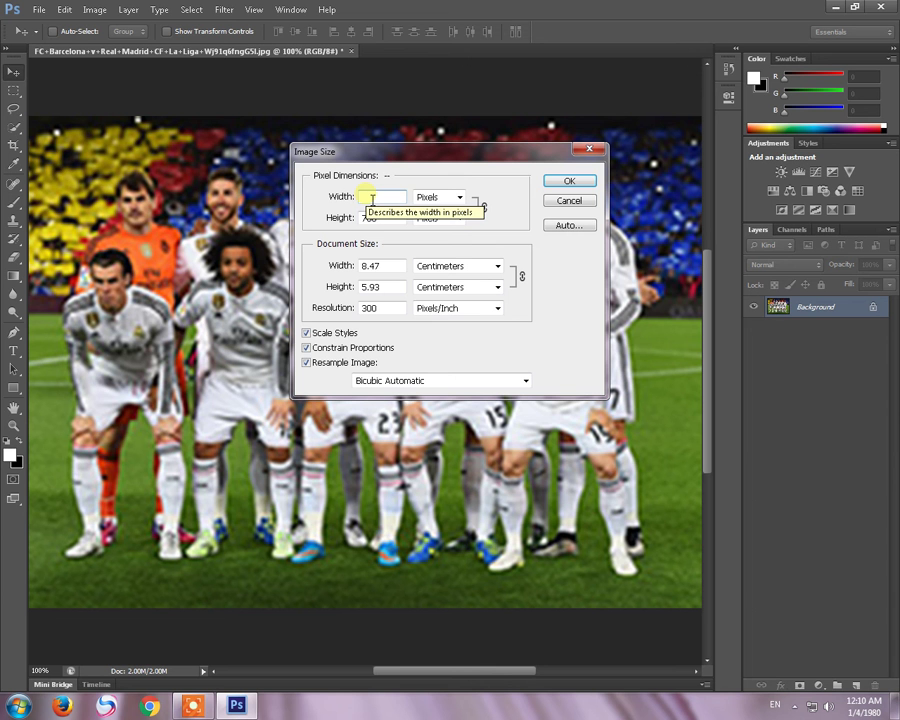
{"action": "type", "text": "570"}
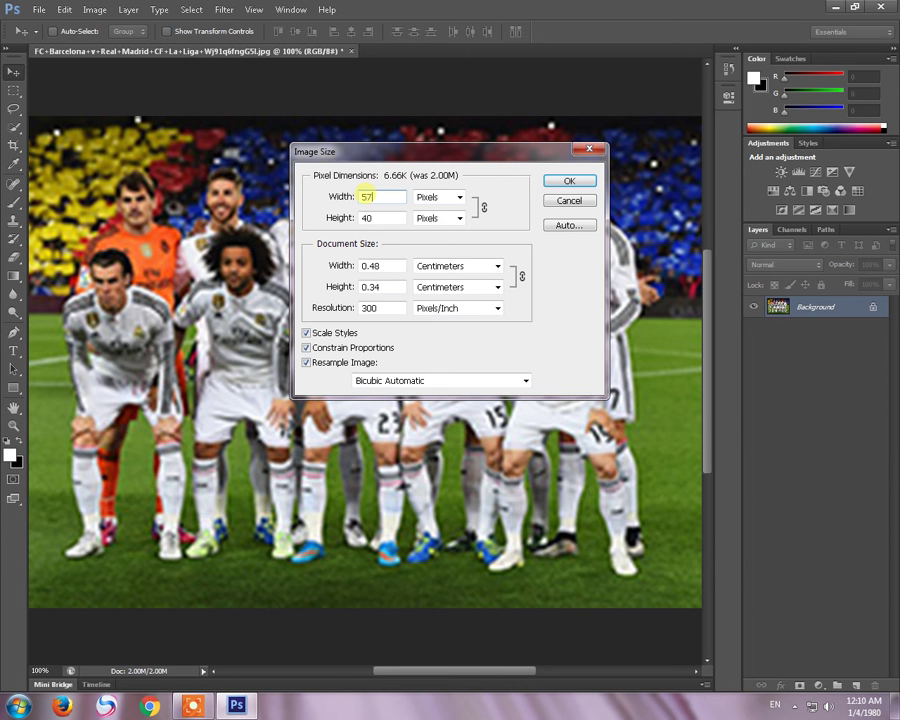
{"action": "left_click", "coordinate": [562, 184]}
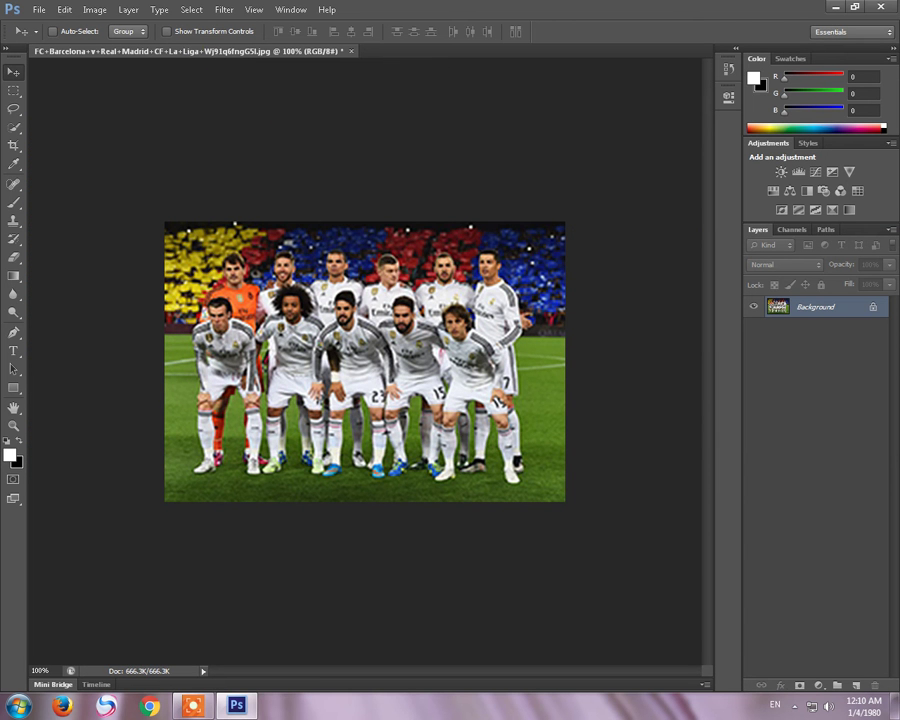
{"action": "left_click", "coordinate": [879, 10]}
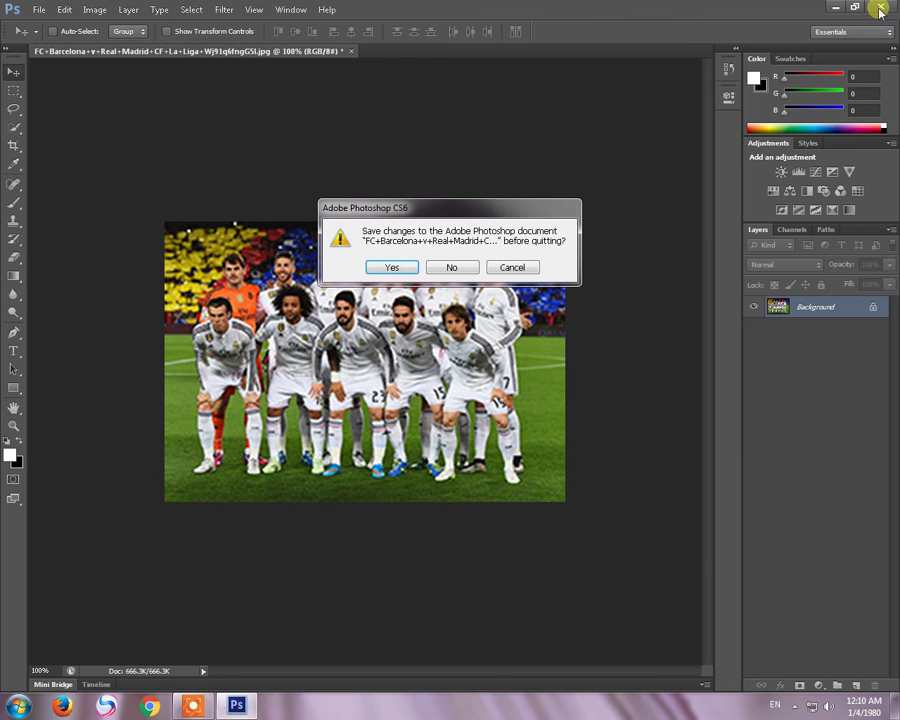
{"action": "left_click", "coordinate": [402, 267]}
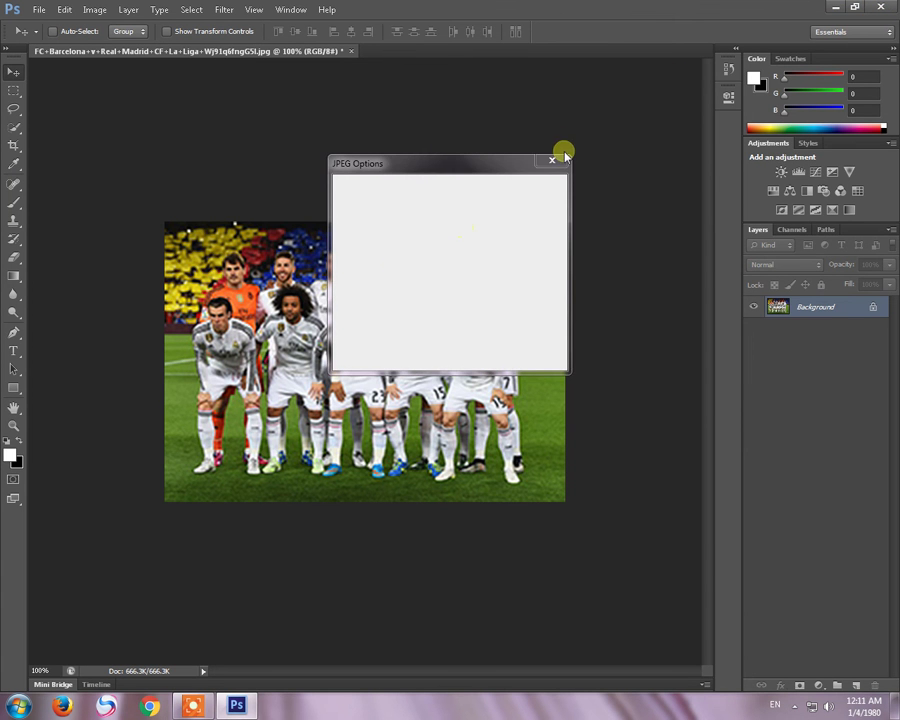
{"action": "left_click", "coordinate": [554, 161]}
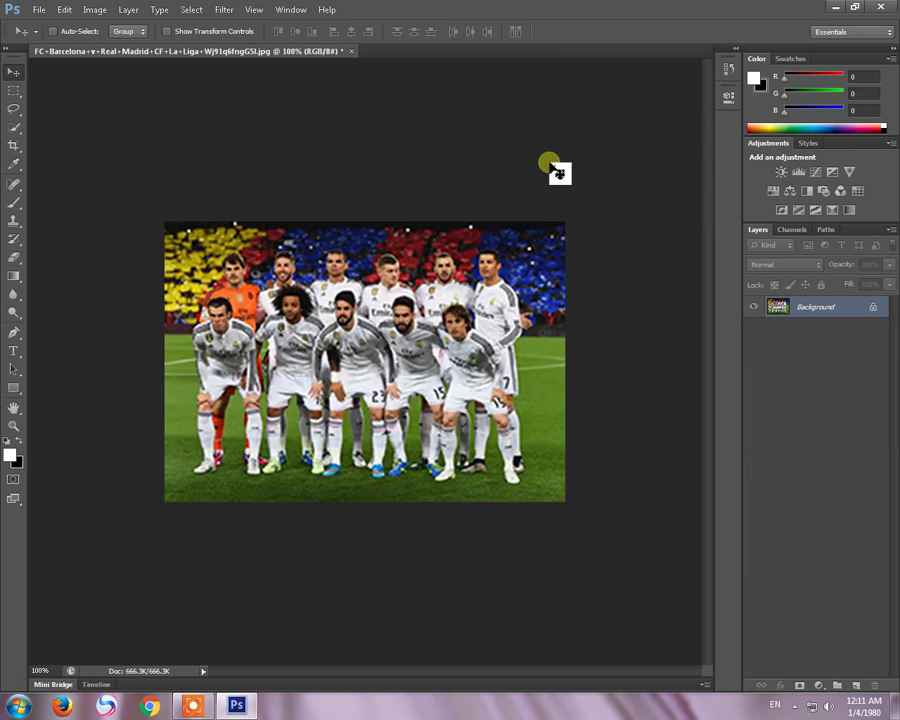
{"action": "key", "text": "ctrl+q"}
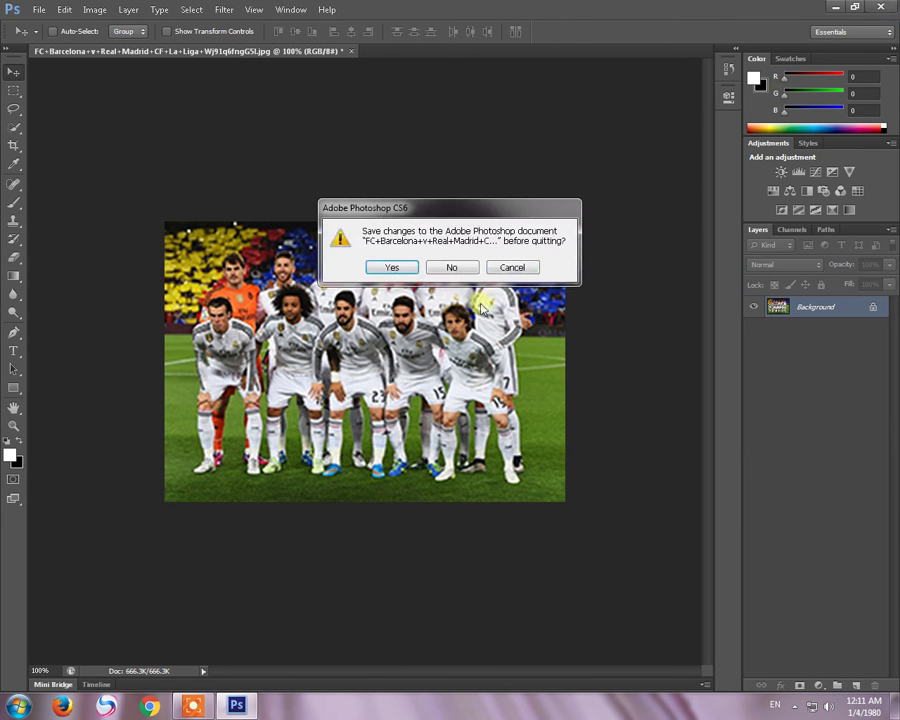
{"action": "left_click", "coordinate": [512, 267]}
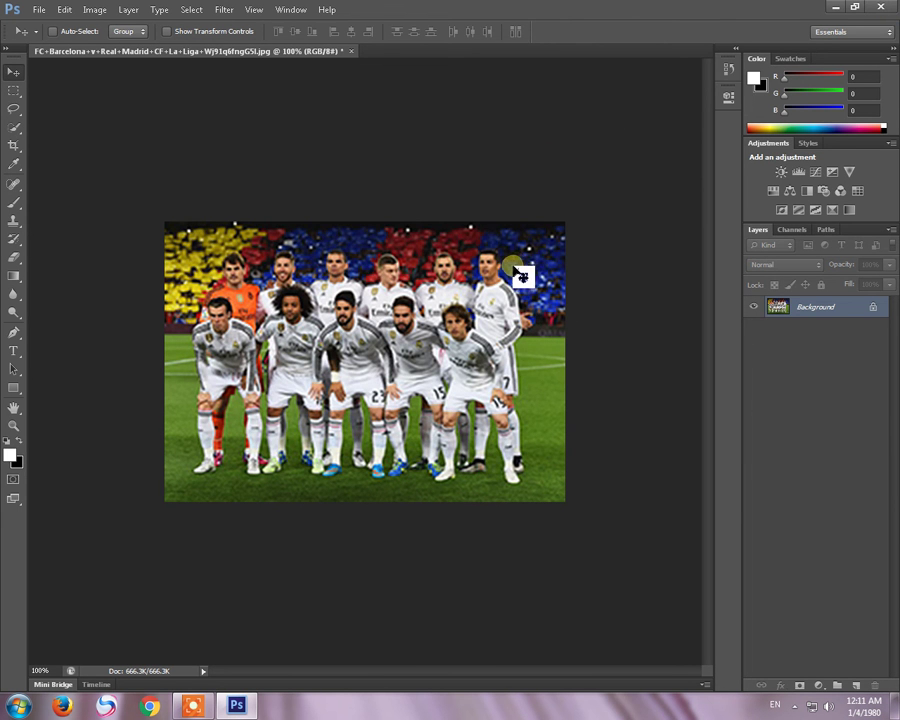
- Quit the image editor without saving the changes to the resized team photo
{"action": "left_click", "coordinate": [878, 8]}
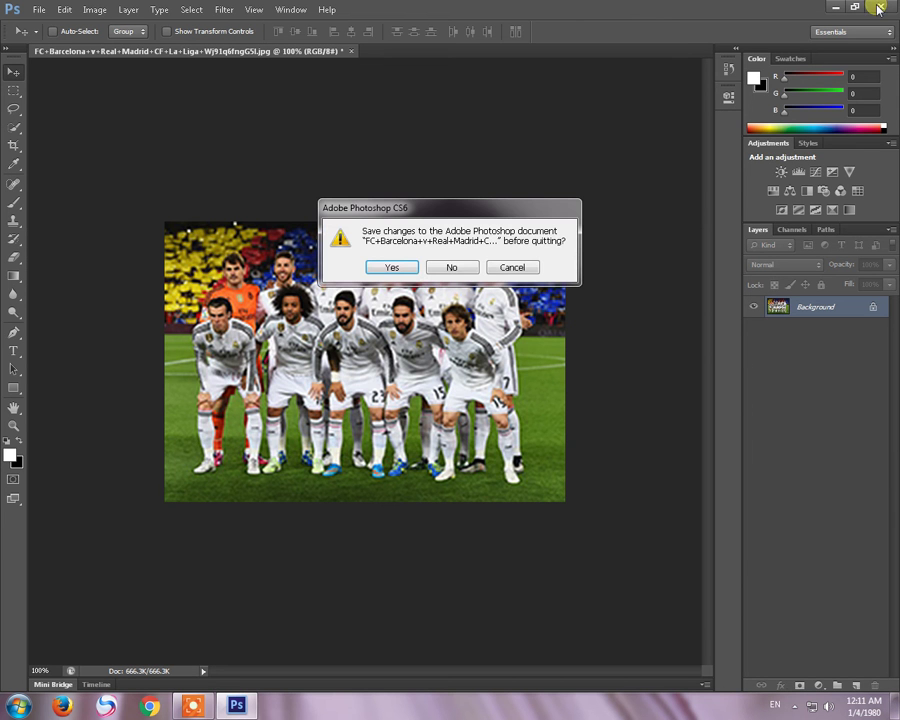
{"action": "left_click", "coordinate": [451, 268]}
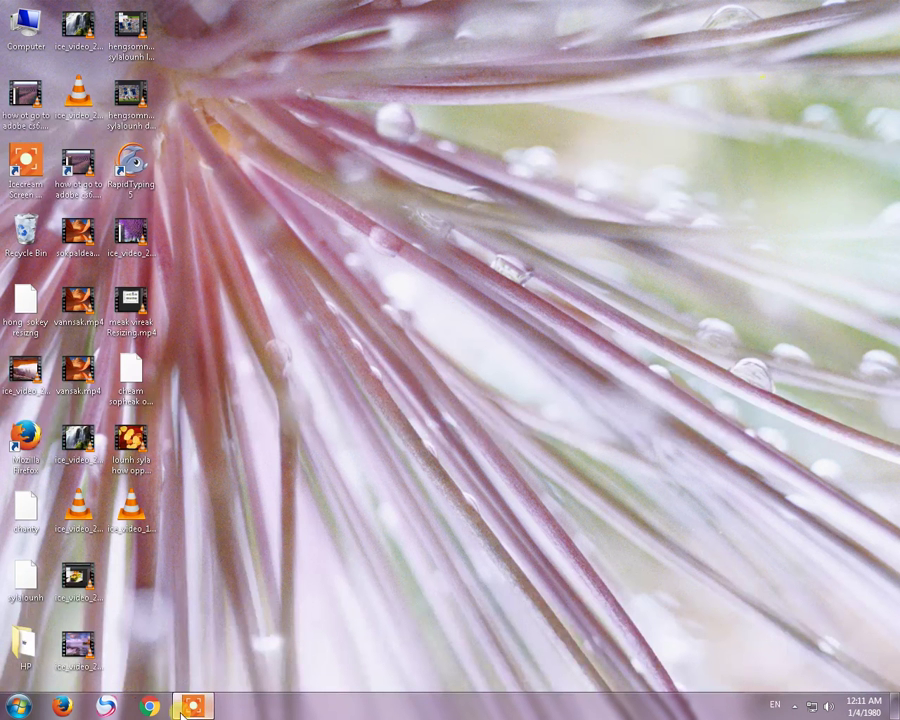
{"action": "left_click", "coordinate": [190, 705]}
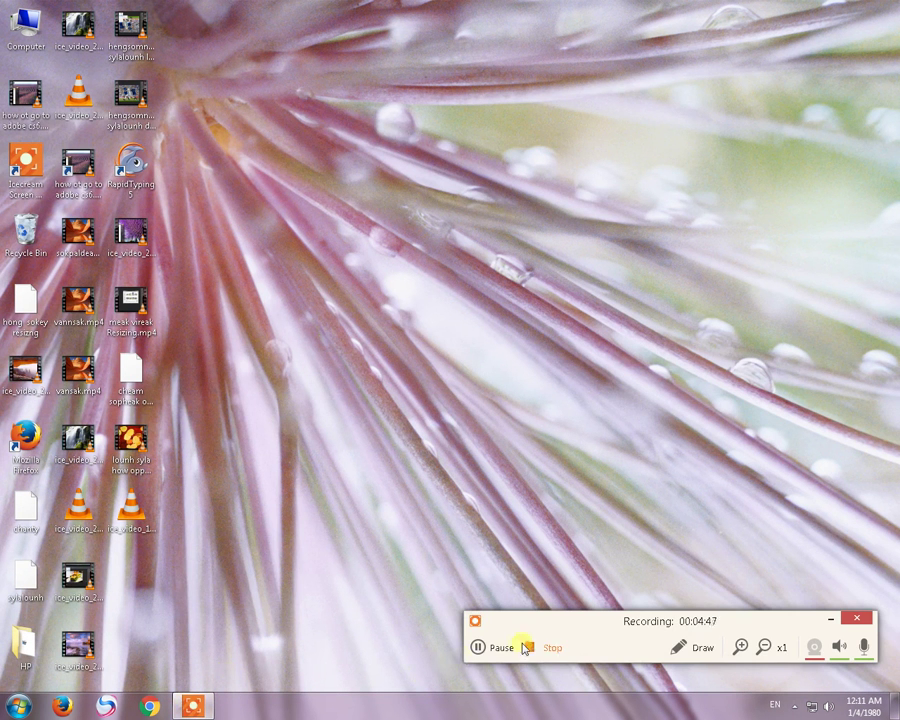